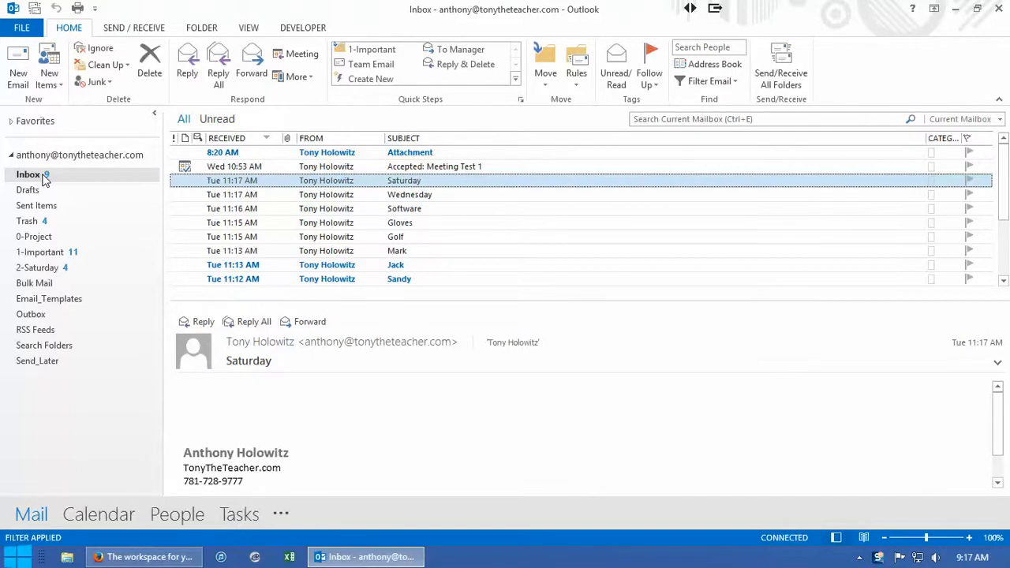
Show the full folder list in the navigation pane and open the Notes module
mouse_move(248, 514)
left_click(281, 515)
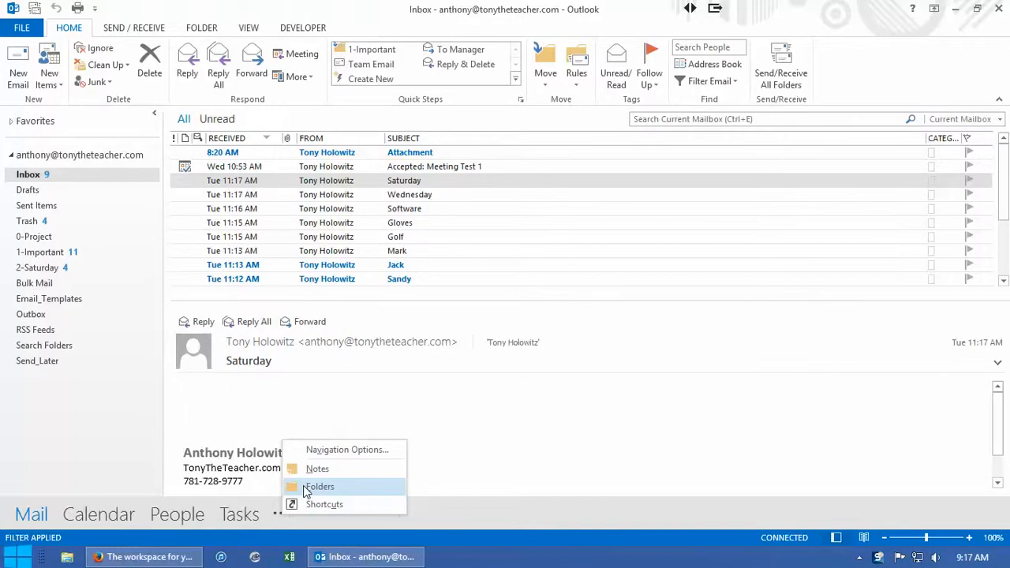
left_click(308, 487)
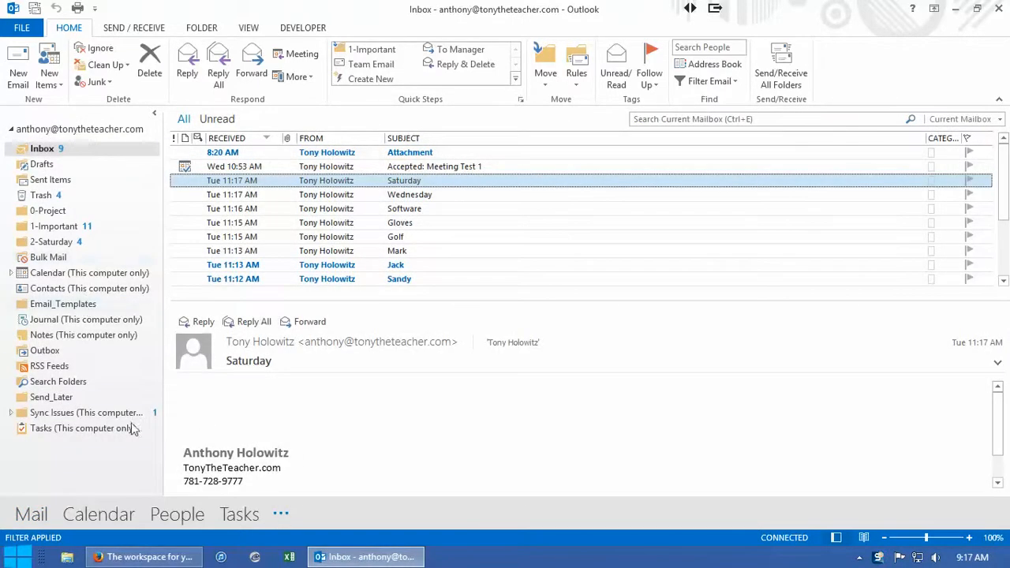
left_click(281, 516)
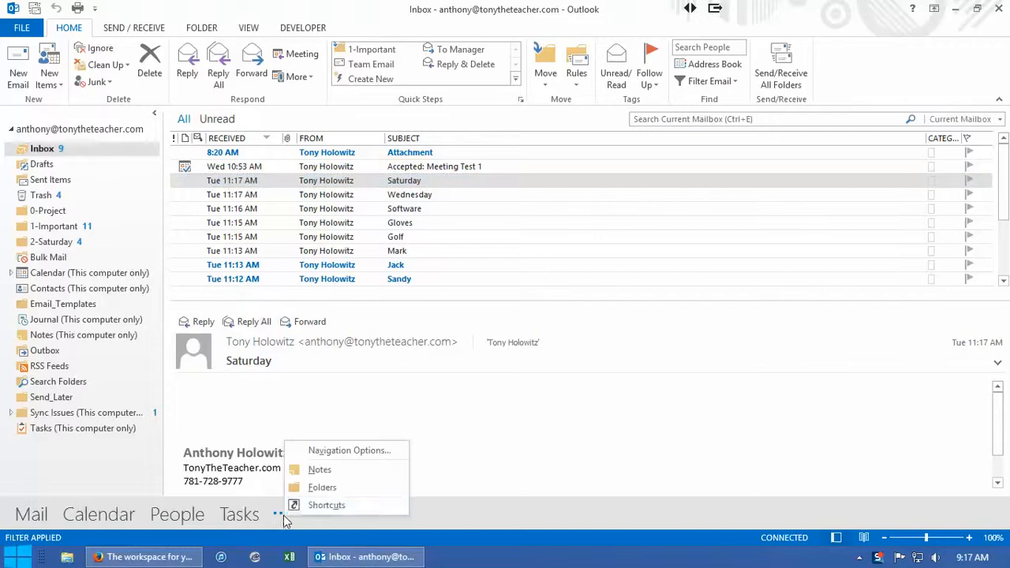
left_click(319, 471)
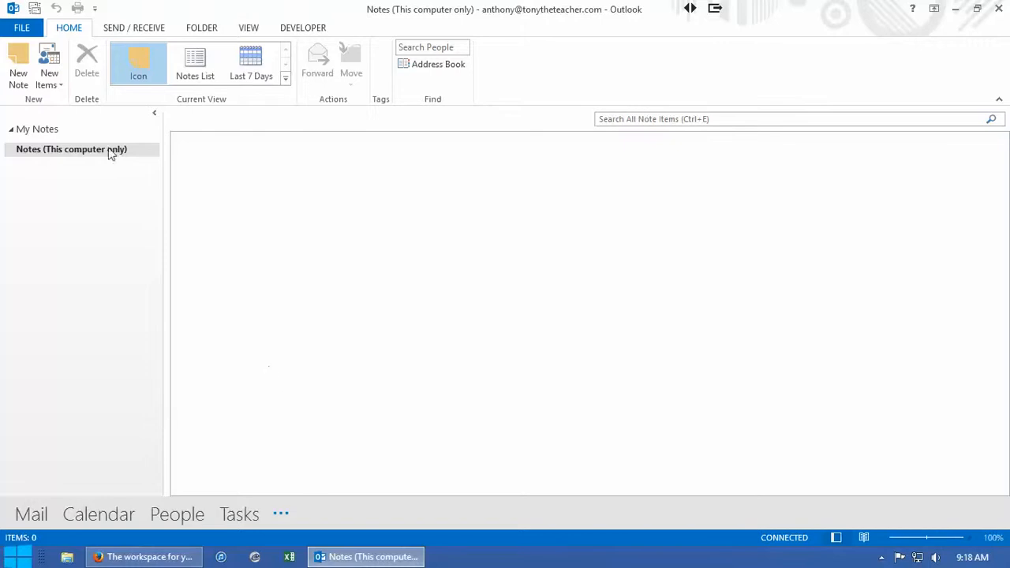
Create a new note, make it taller, and enter the owner's first name followed by "Note" as its text
left_click(19, 69)
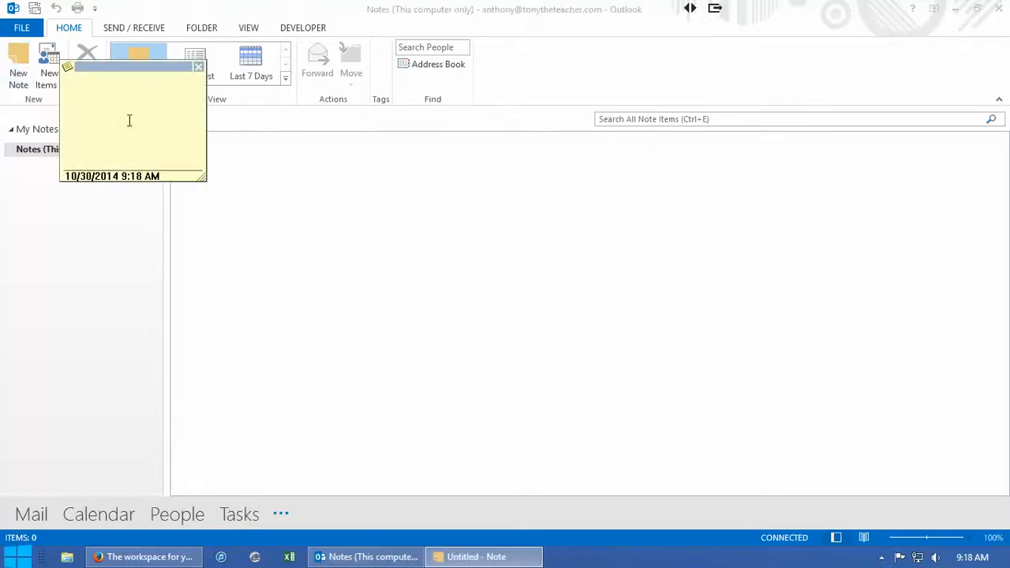
left_click_drag(203, 182, 273, 241)
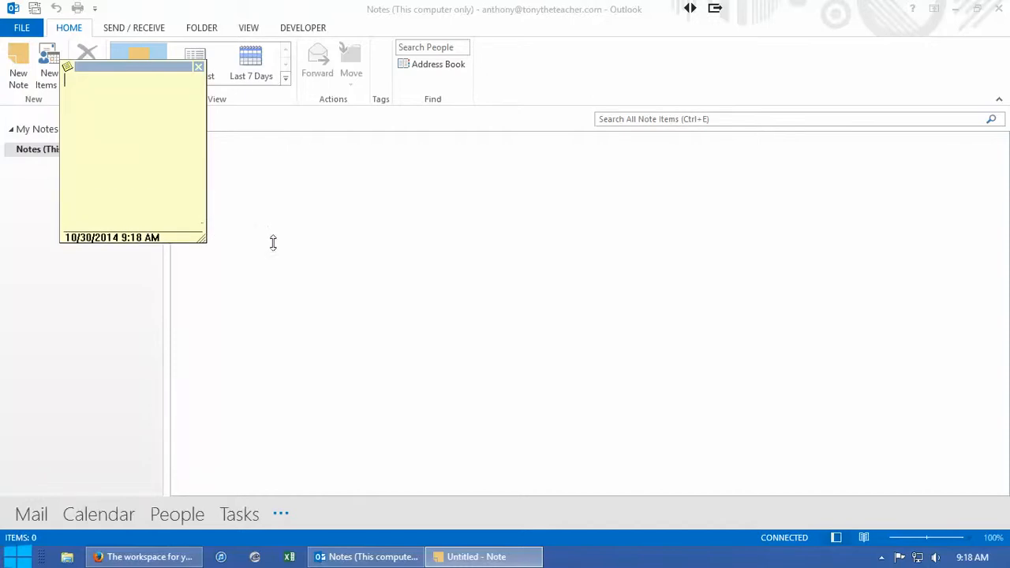
type("Tony Note")
left_click(334, 458)
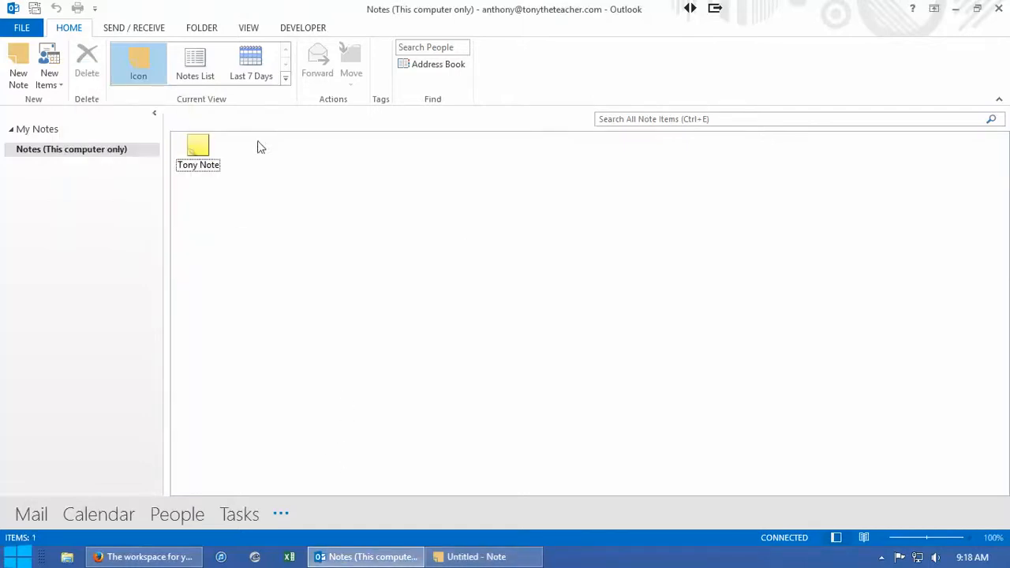
Create a second note with the text "Math Notes" and return to the notes overview
left_click(17, 63)
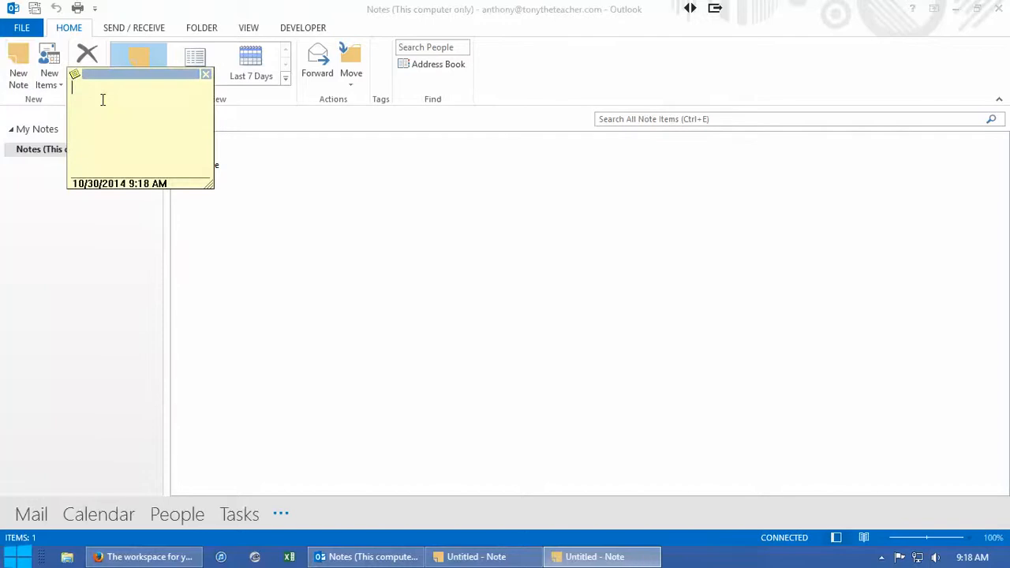
type("Math Notes")
left_click(367, 249)
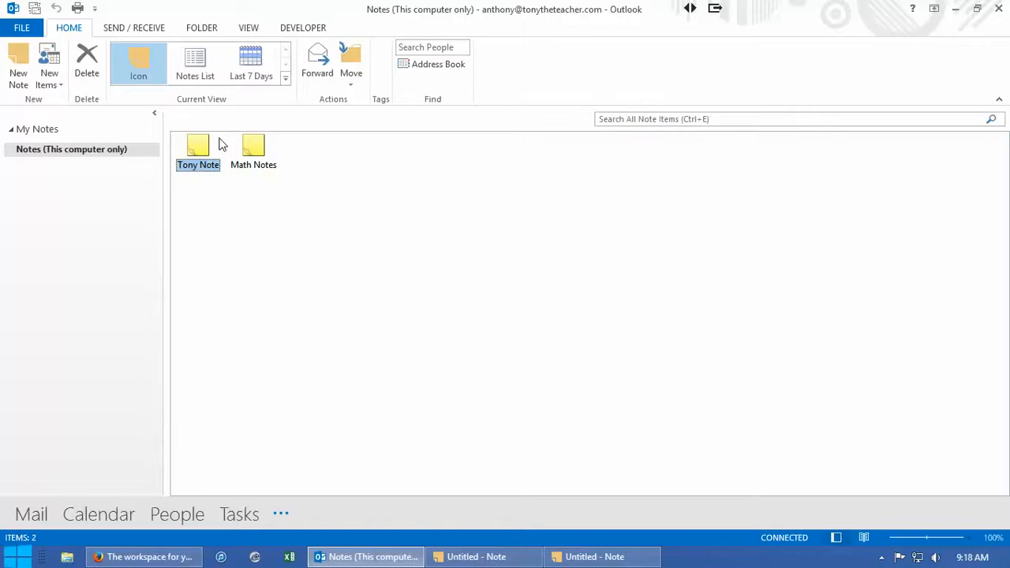
View the notes in the Notes List and Last 7 Days views, and return to the Icon view
left_click(285, 77)
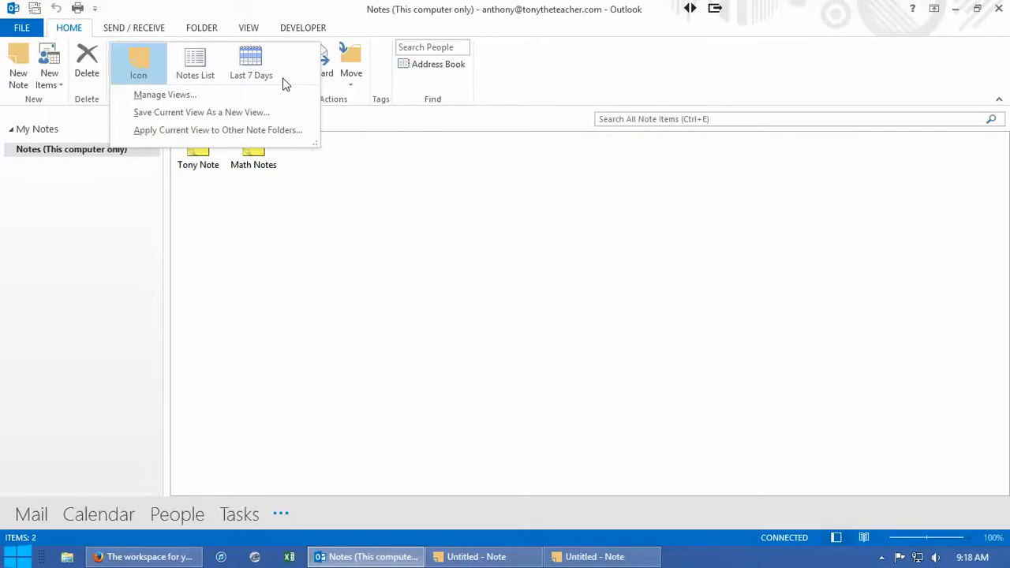
left_click(192, 60)
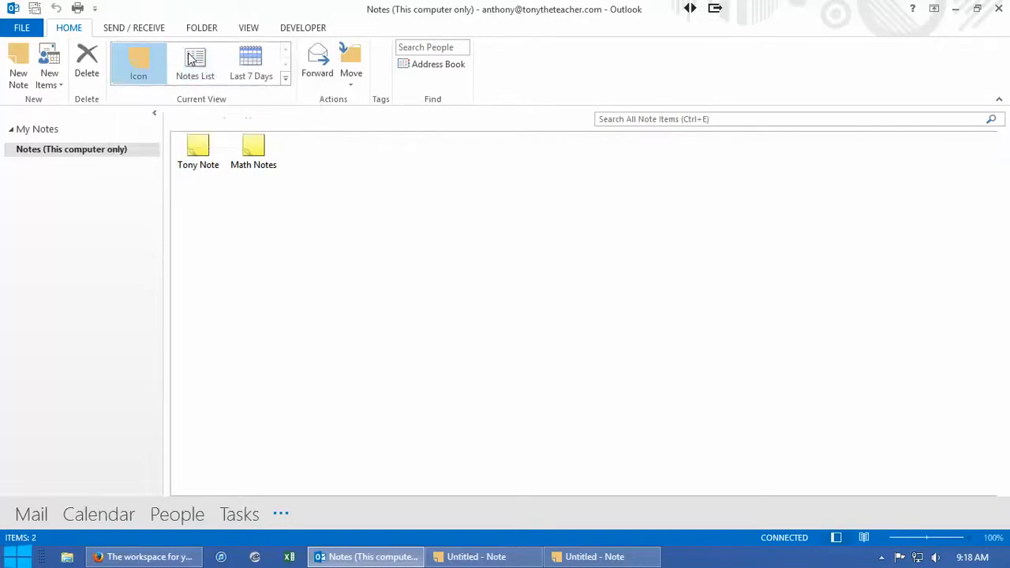
left_click(253, 77)
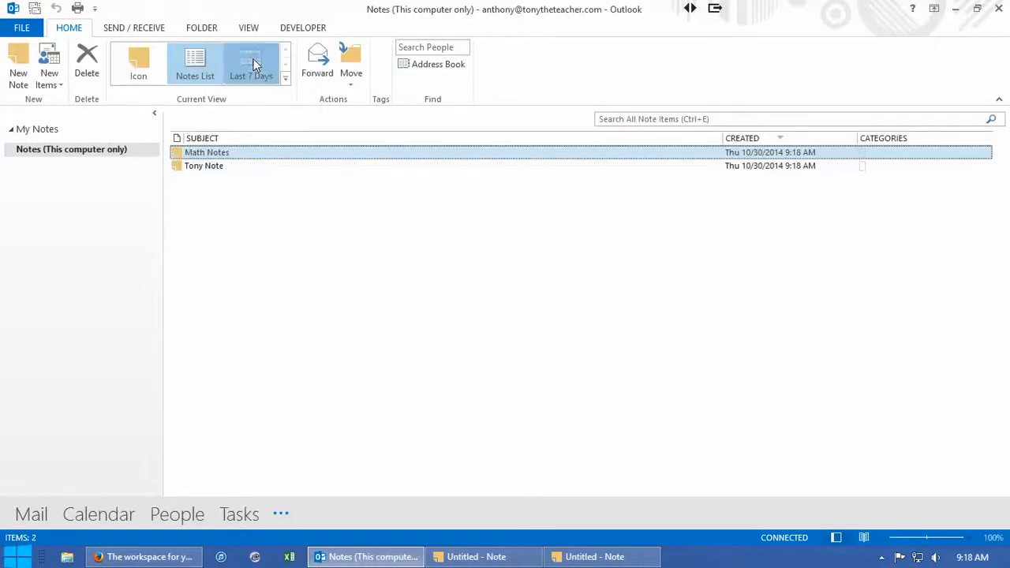
left_click(145, 57)
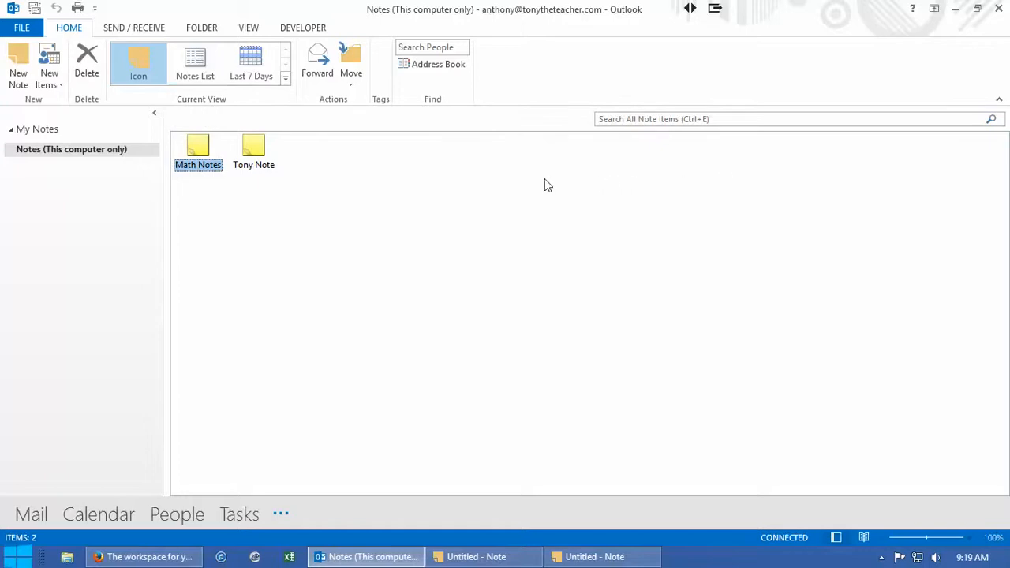
Shrink the Outlook window, minimize the browser behind it, and copy the Math Notes note onto the desktop
left_click(978, 10)
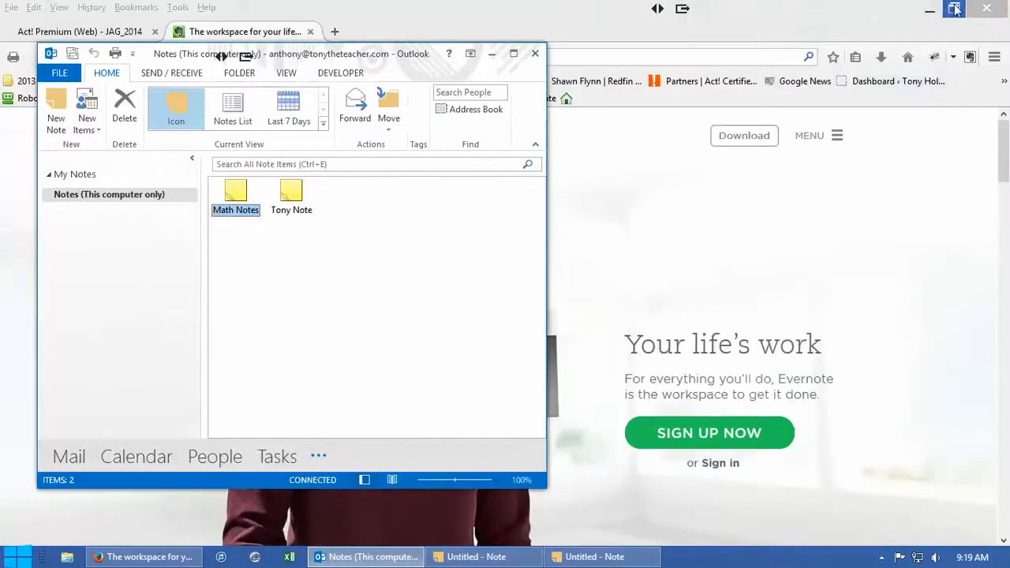
left_click(931, 10)
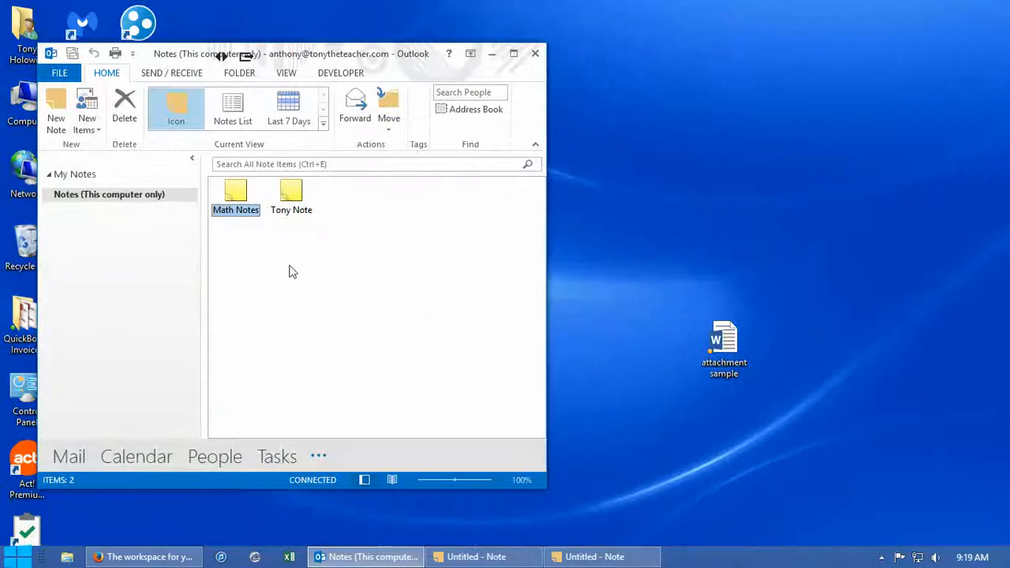
left_click(234, 192)
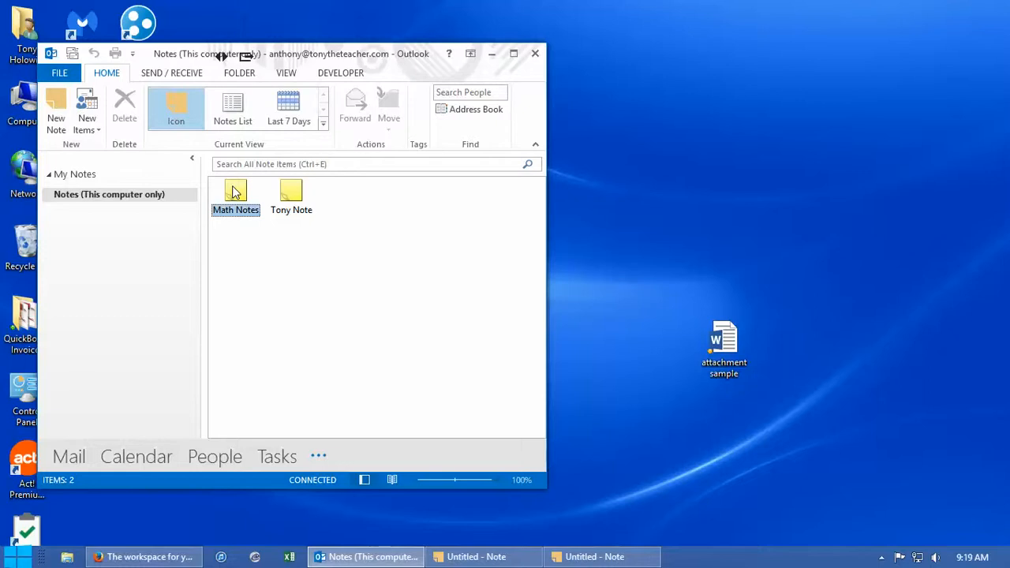
left_click_drag(234, 192, 746, 158)
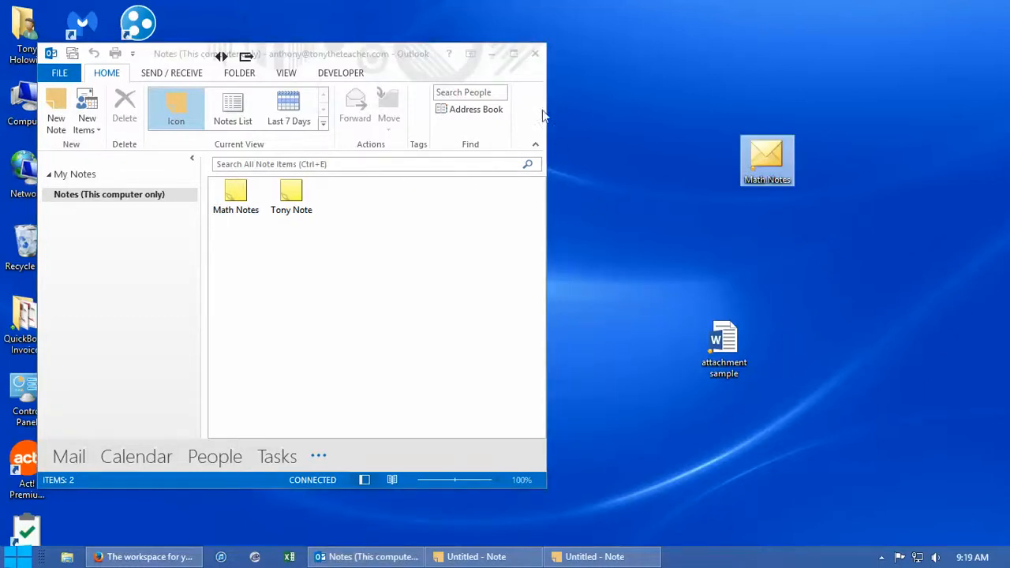
Minimize the Outlook window and close both open note windows on the desktop
left_click(492, 53)
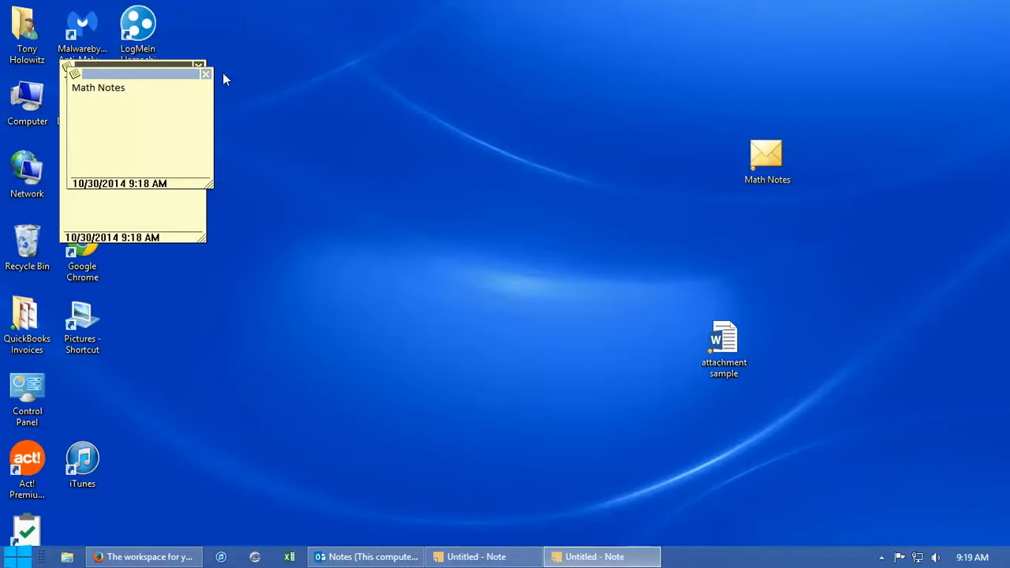
left_click(204, 74)
left_click(198, 67)
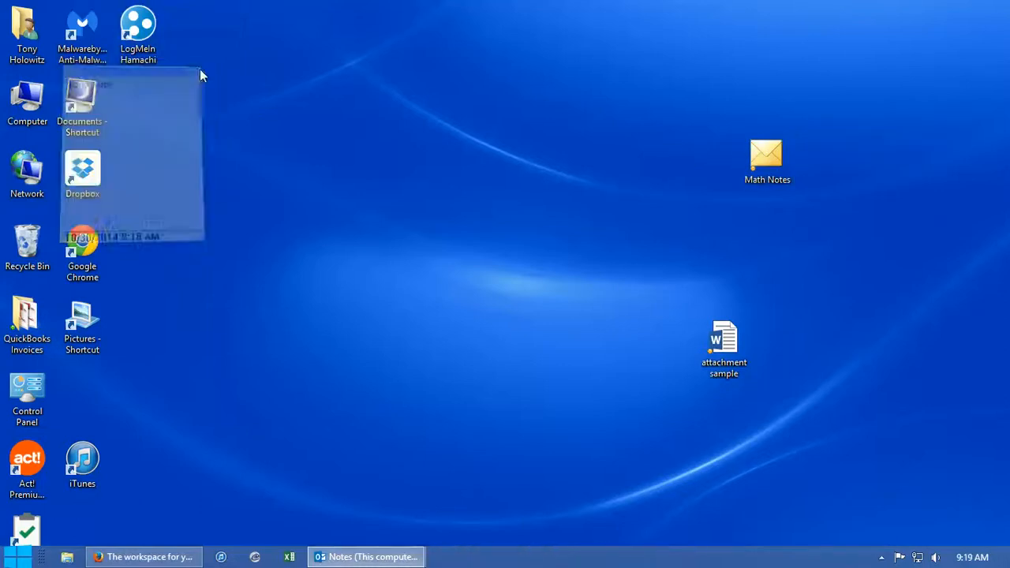
Open the Math Notes copy on the desktop, add the line "2 + 2 =4" below its title, and close it
double_click(766, 157)
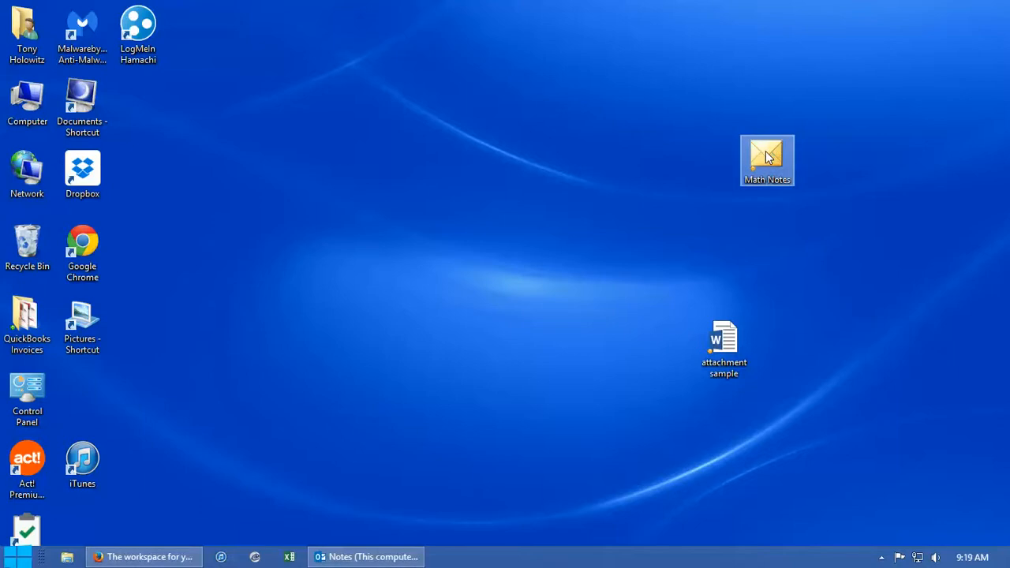
left_click(139, 111)
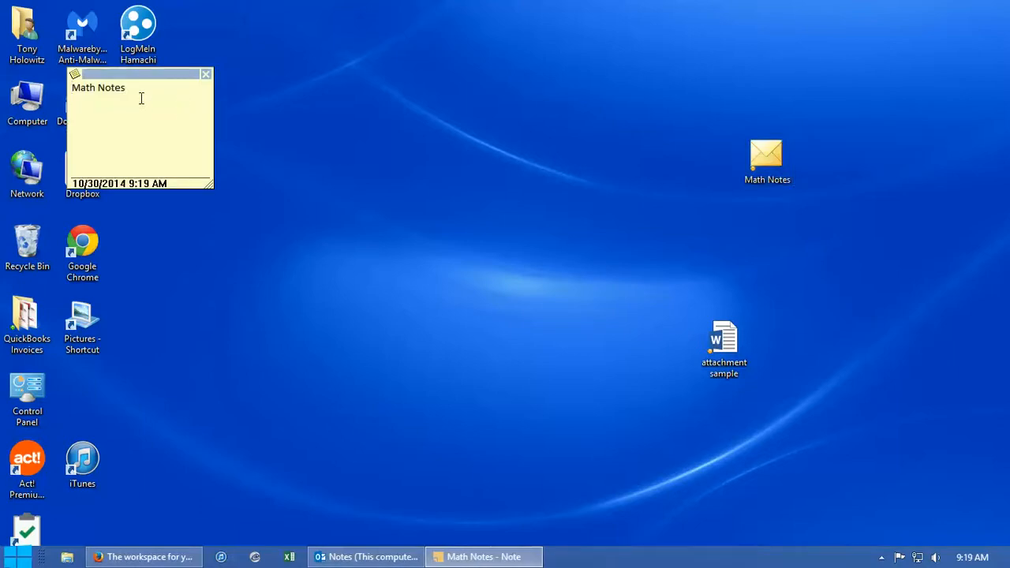
type("\\]")
key("Return")
type("2 + 2 =4")
left_click(207, 75)
Bring Outlook back and open its original Math Notes note to check it against the desktop copy
left_click(373, 560)
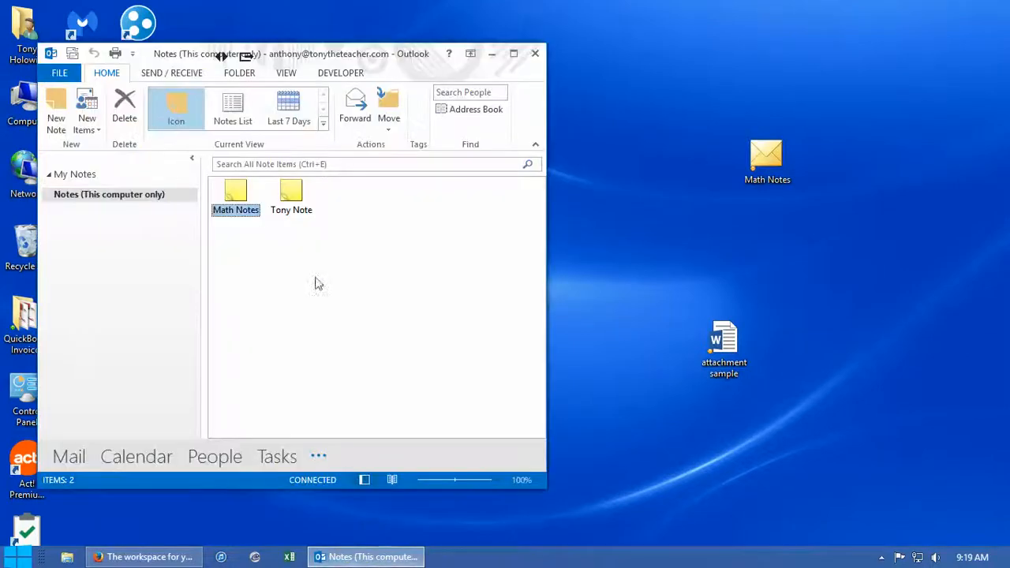
double_click(233, 195)
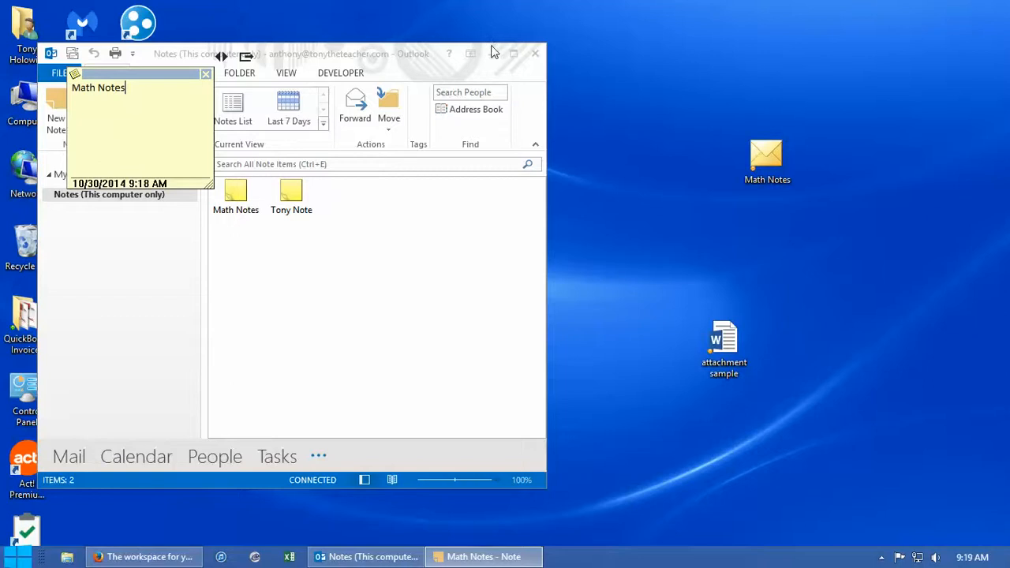
Switch to Firefox to view the Evernote home page
left_click(138, 561)
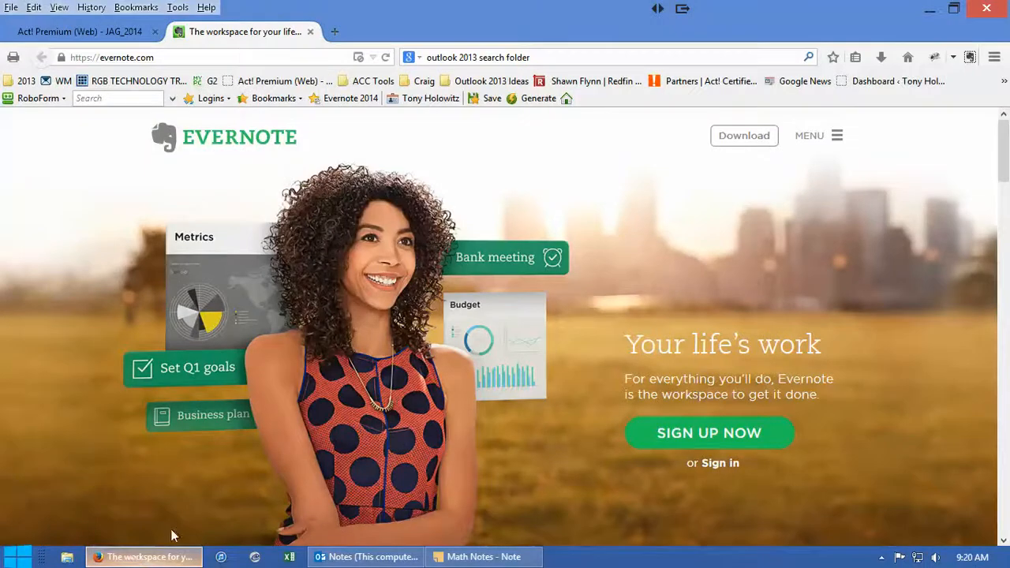